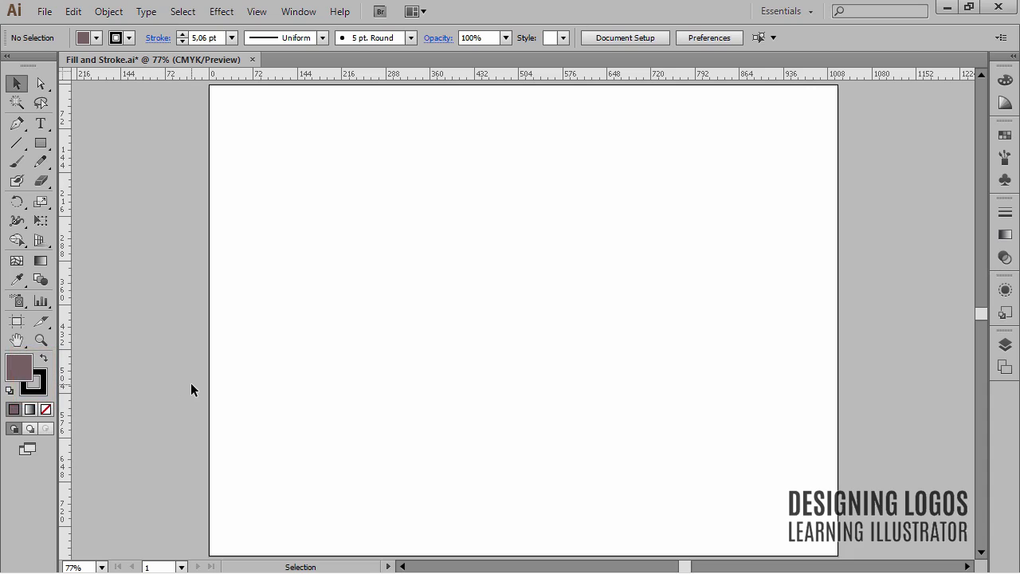
- Bring the Stroke swatch to the front so the stroke colour is active
{"action": "left_click", "coordinate": [36, 382]}
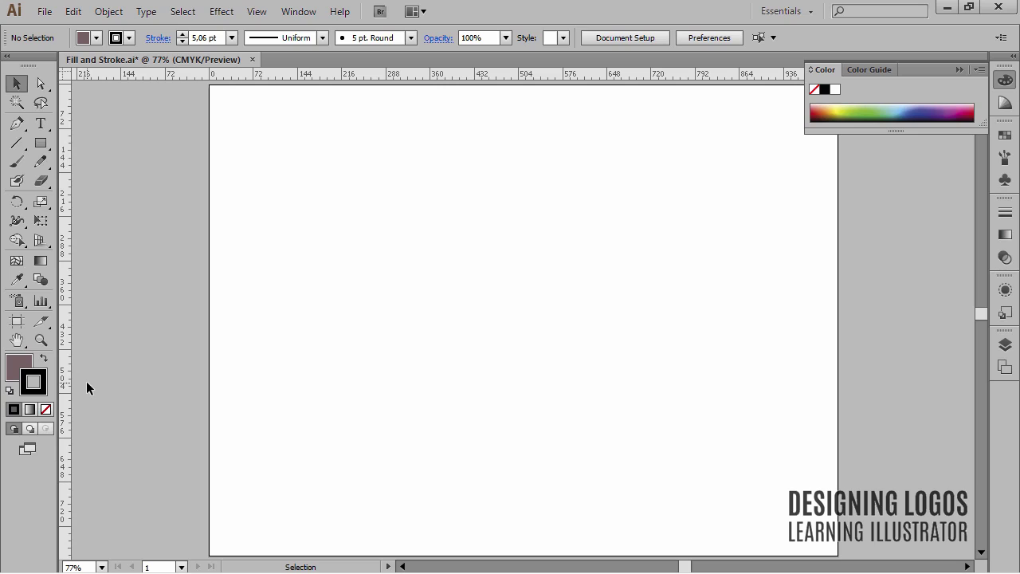
- Turn on visibility for the Urban Apparel and Background layers, then collapse the Layers panel
{"action": "left_click", "coordinate": [1005, 344]}
{"action": "left_click", "coordinate": [809, 370]}
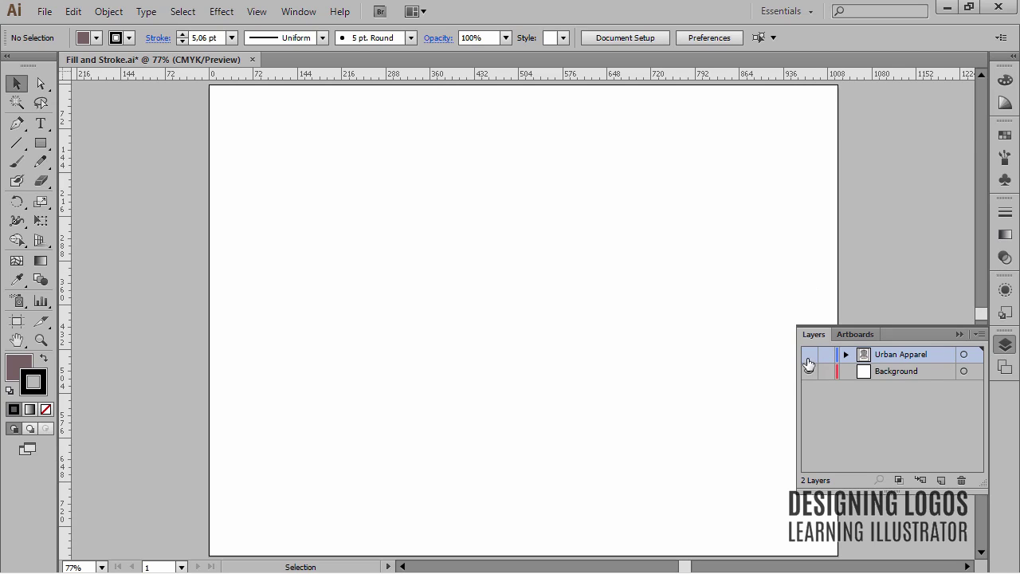
{"action": "left_click", "coordinate": [809, 354]}
{"action": "left_click", "coordinate": [959, 334]}
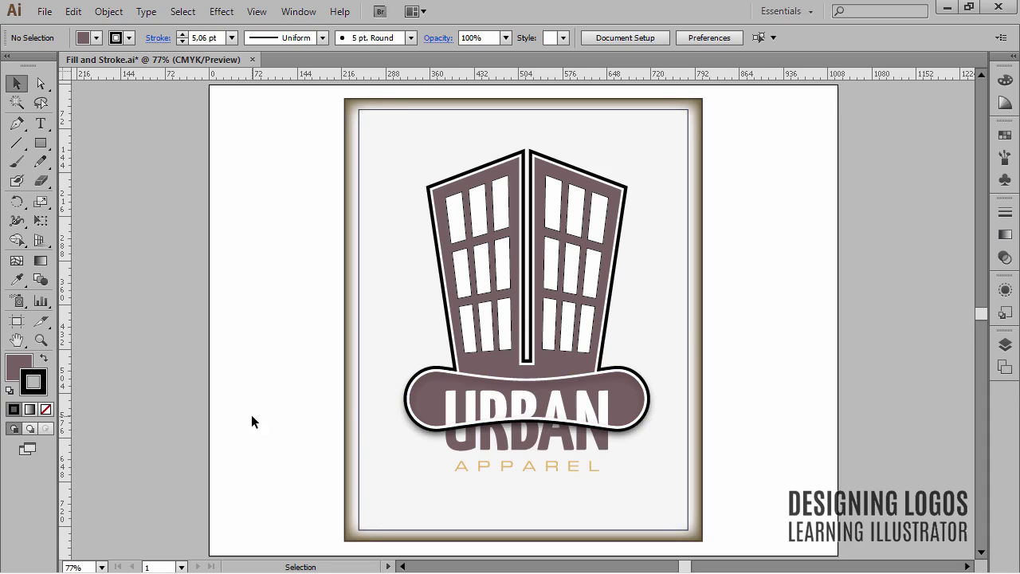
- With Fill active in the Tools panel, select the URBAN APPAREL building artwork
{"action": "left_click", "coordinate": [21, 362]}
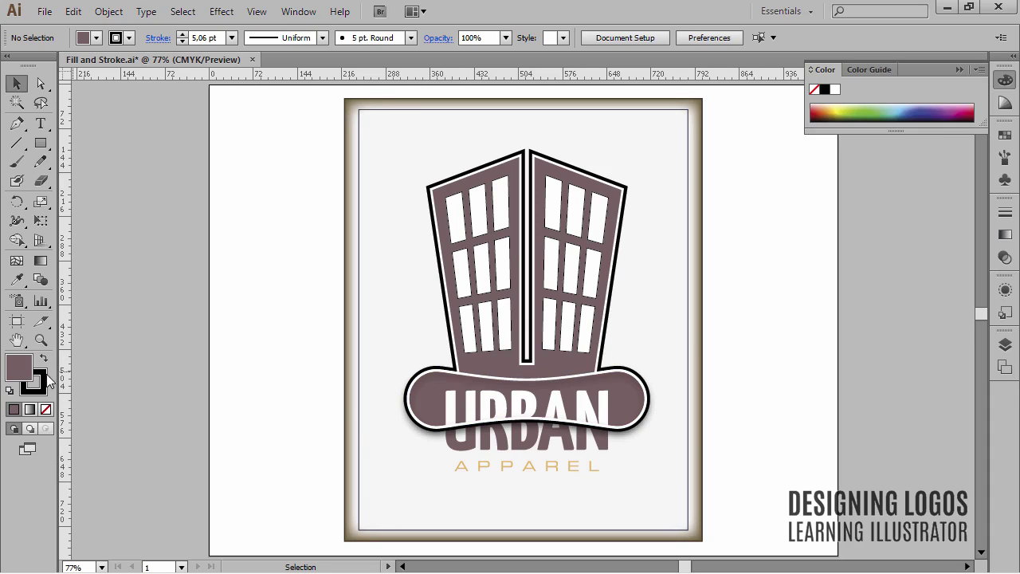
{"action": "left_click", "coordinate": [41, 385]}
{"action": "left_click", "coordinate": [24, 365]}
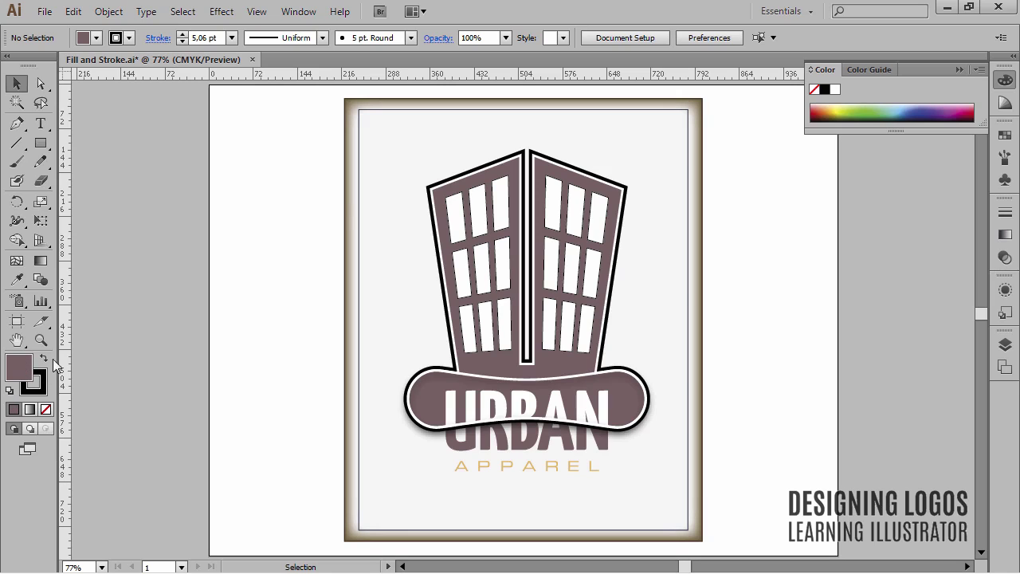
{"action": "left_click", "coordinate": [481, 168]}
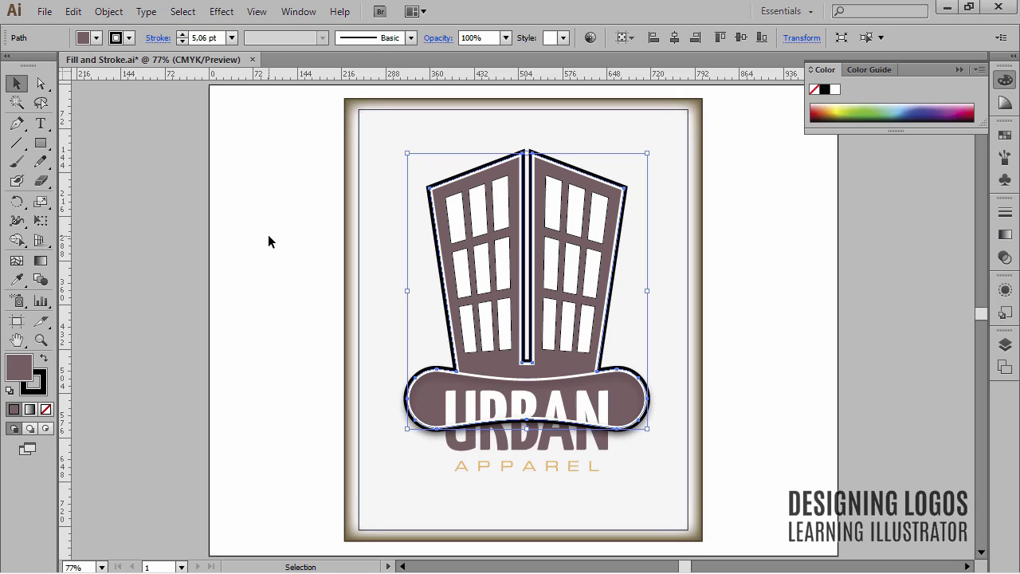
{"action": "key", "text": "x"}
{"action": "key", "text": "shift+x"}
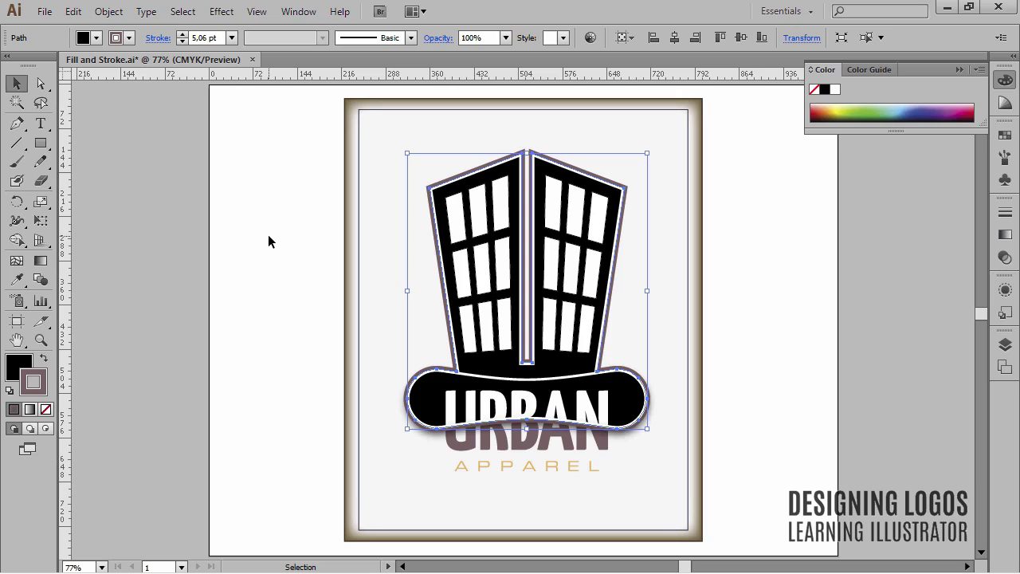
{"action": "left_click", "coordinate": [45, 357]}
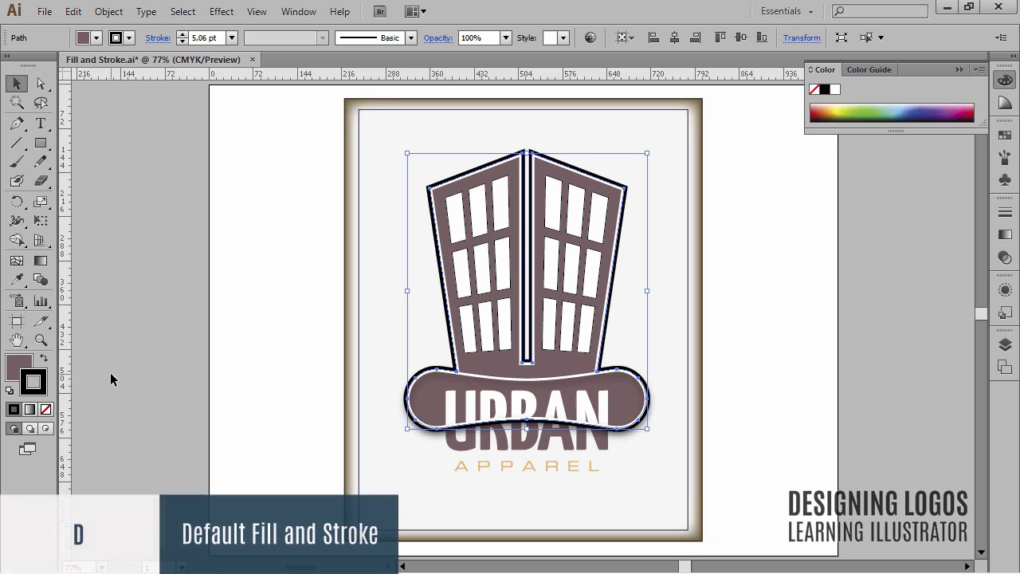
{"action": "key", "text": "d"}
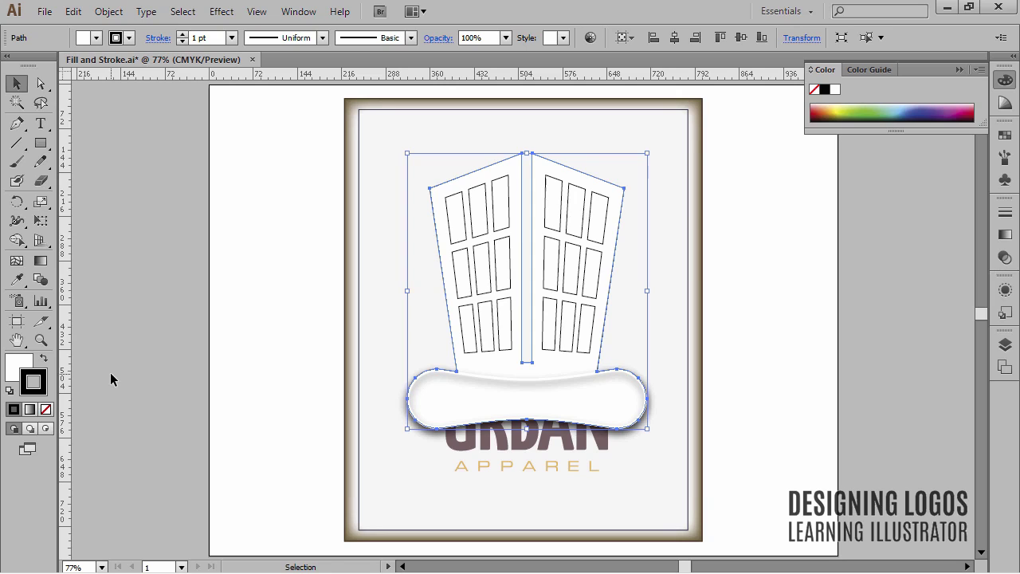
{"action": "key", "text": "ctrl+z"}
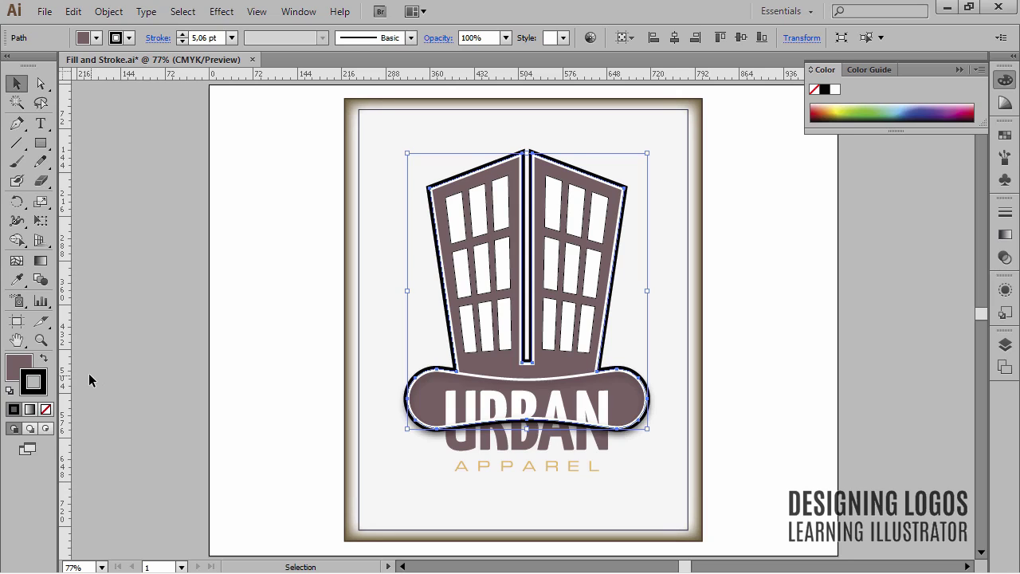
- Give the building logo a dark slate grey fill in the Color Picker
{"action": "double_click", "coordinate": [21, 366]}
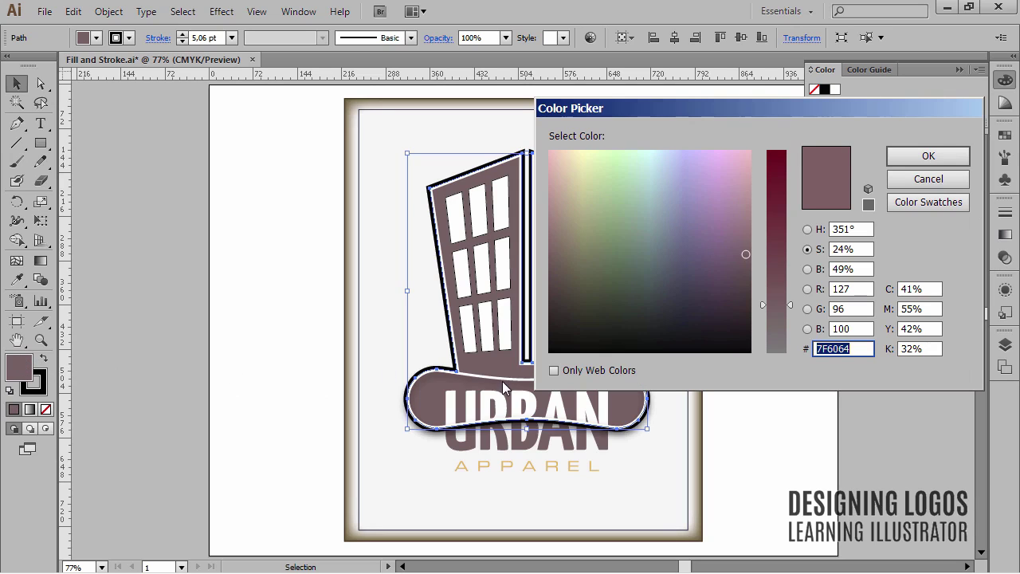
{"action": "left_click", "coordinate": [669, 292]}
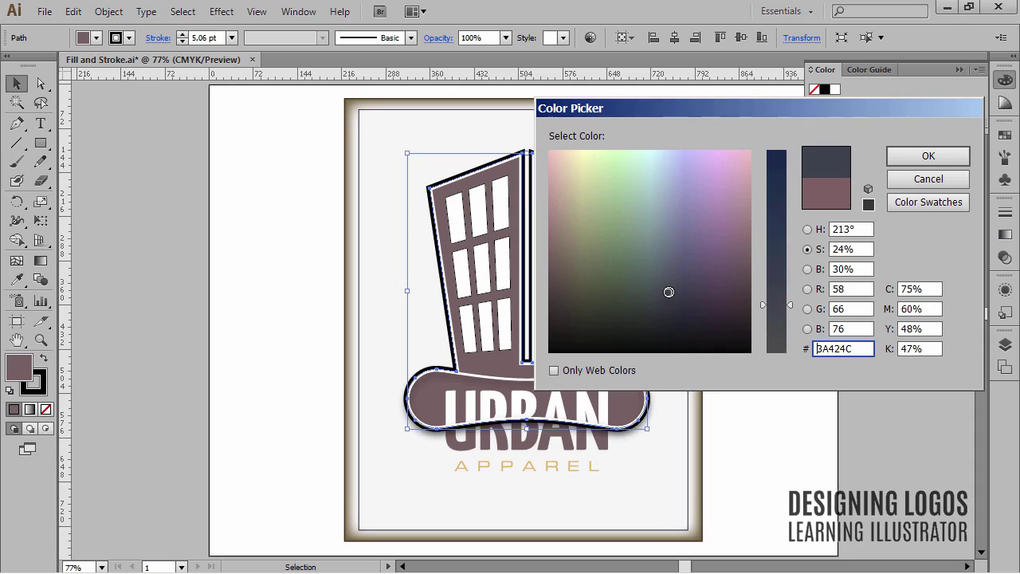
{"action": "left_click_drag", "start_coordinate": [669, 291], "coordinate": [668, 306]}
{"action": "left_click", "coordinate": [920, 156]}
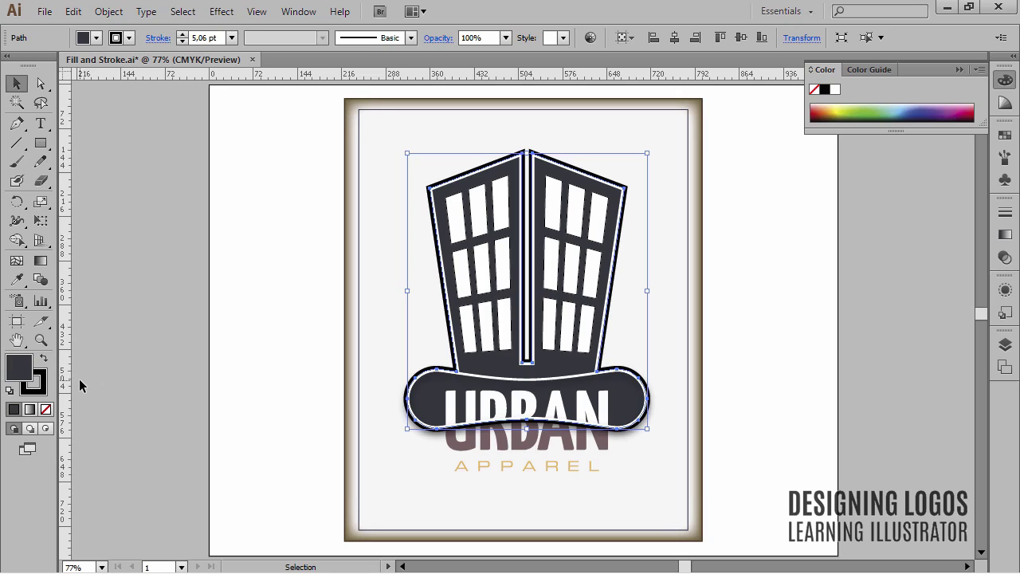
- Set the building logo's outline colour to dark green
{"action": "double_click", "coordinate": [42, 386]}
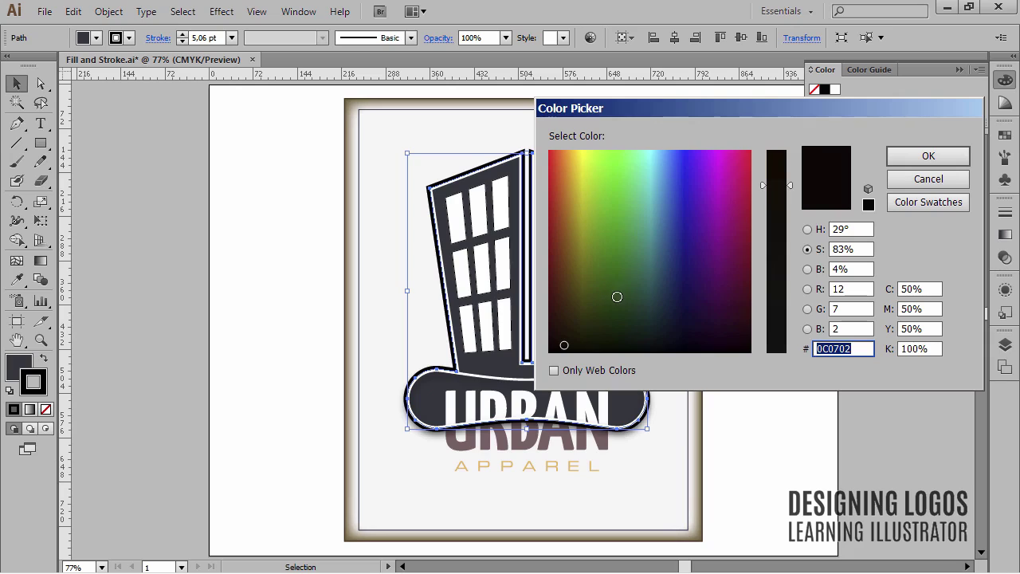
{"action": "left_click", "coordinate": [615, 301]}
{"action": "left_click_drag", "start_coordinate": [617, 302], "coordinate": [615, 301]}
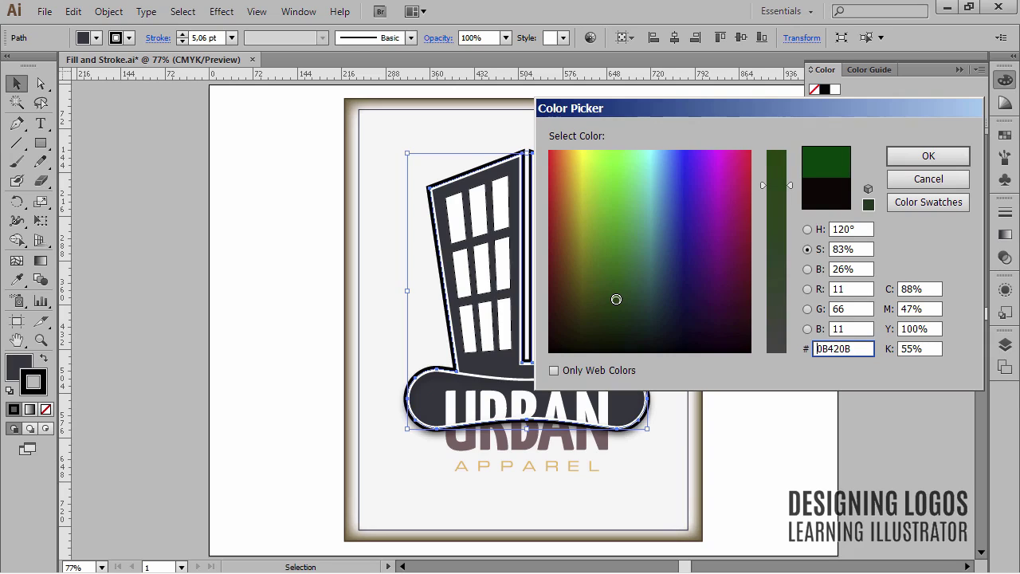
{"action": "left_click", "coordinate": [907, 159]}
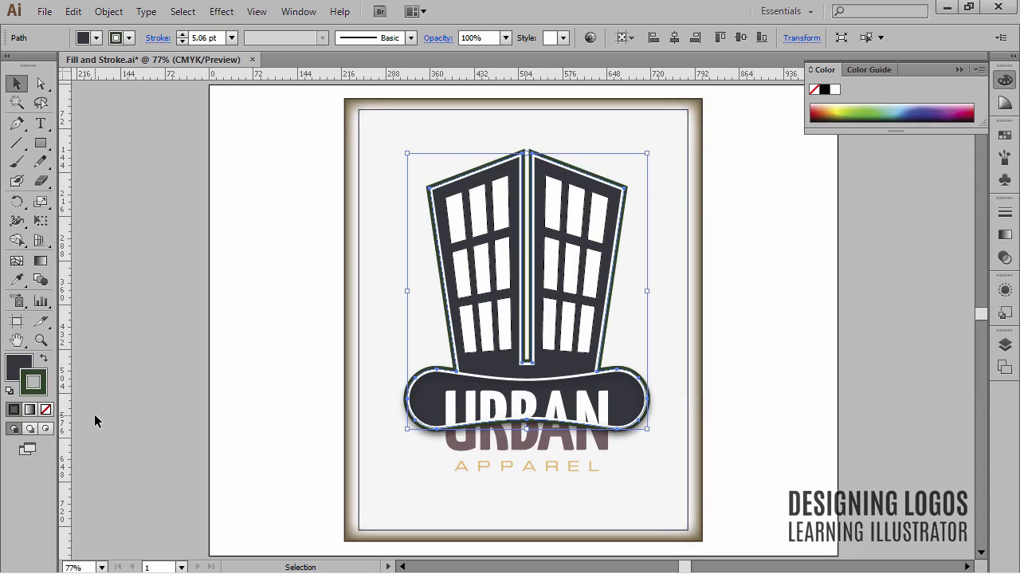
- Undo the last colour change, then redo the grey fill and green outline
{"action": "key", "text": "ctrl+z"}
{"action": "key", "text": "ctrl+z"}
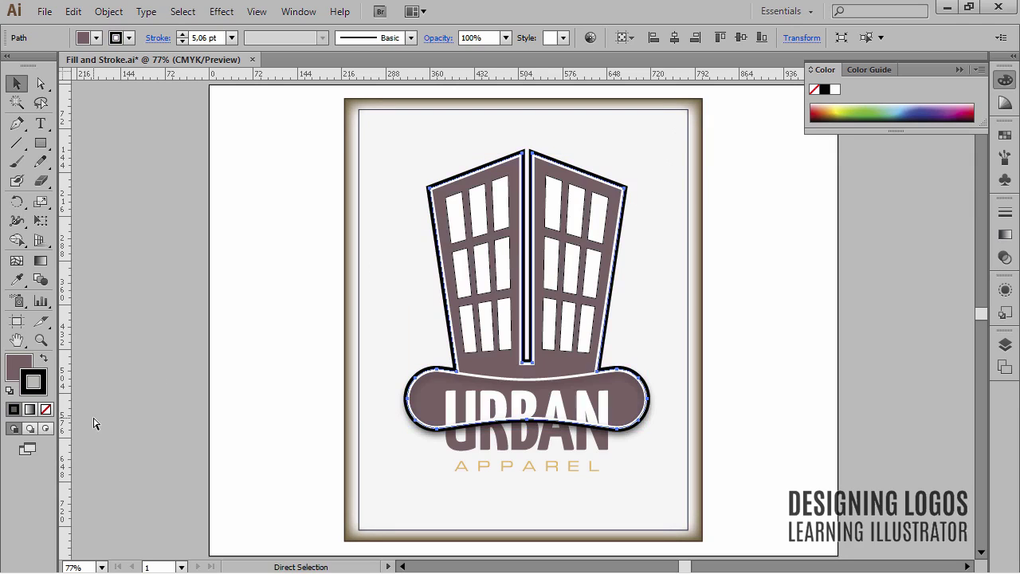
{"action": "key", "text": "ctrl+shift+z"}
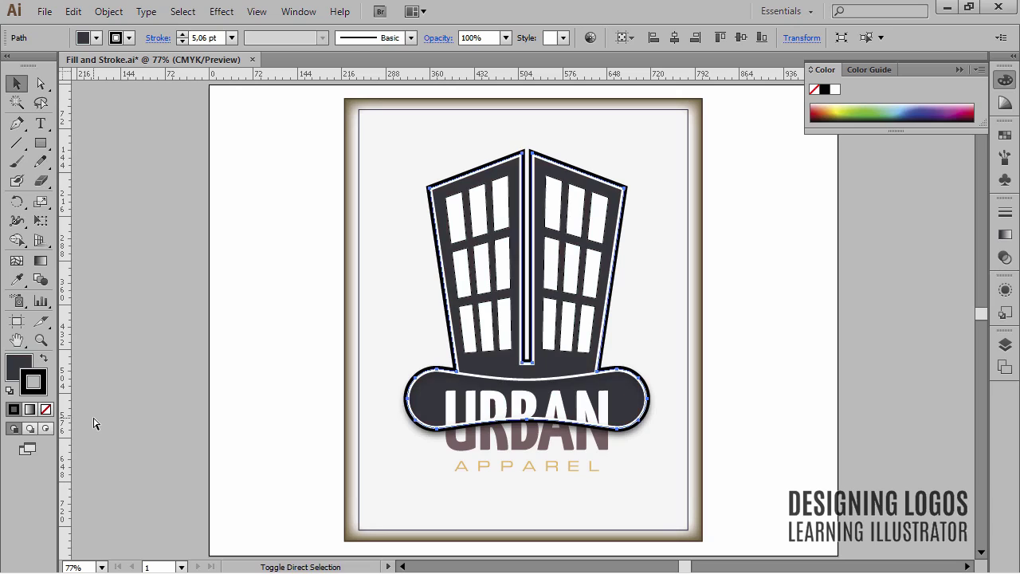
{"action": "key", "text": "ctrl+shift+z"}
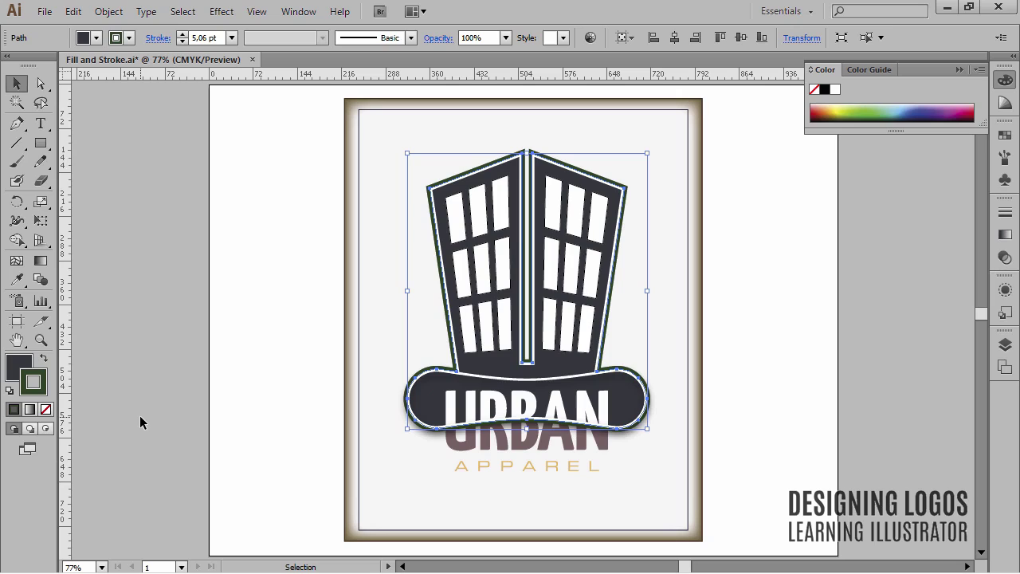
- Copy the outline's hex value 1A411D from the stroke Color Picker, then cancel
{"action": "double_click", "coordinate": [36, 383]}
{"action": "key", "text": "ctrl+c"}
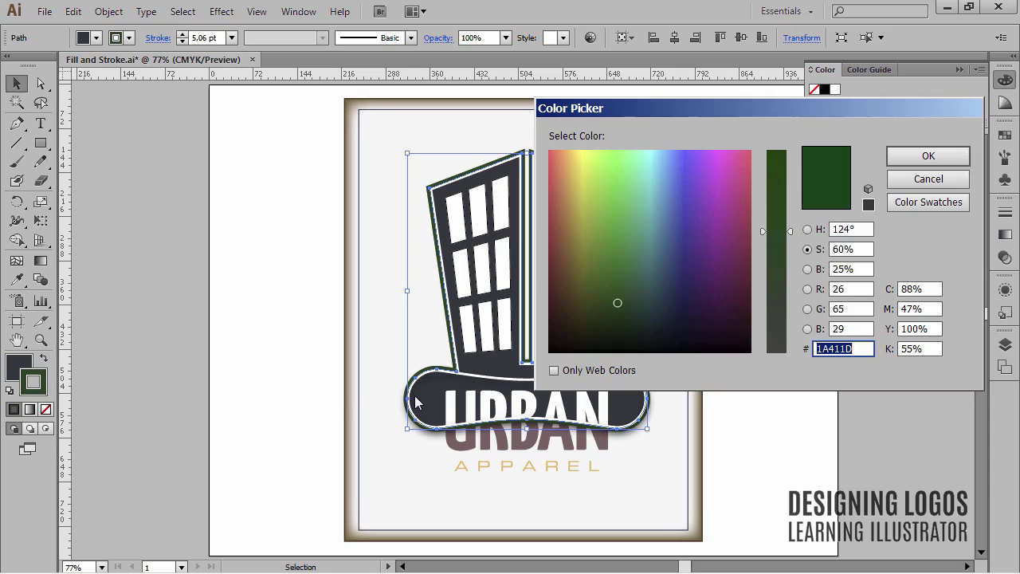
{"action": "left_click_drag", "start_coordinate": [687, 124], "coordinate": [648, 140]}
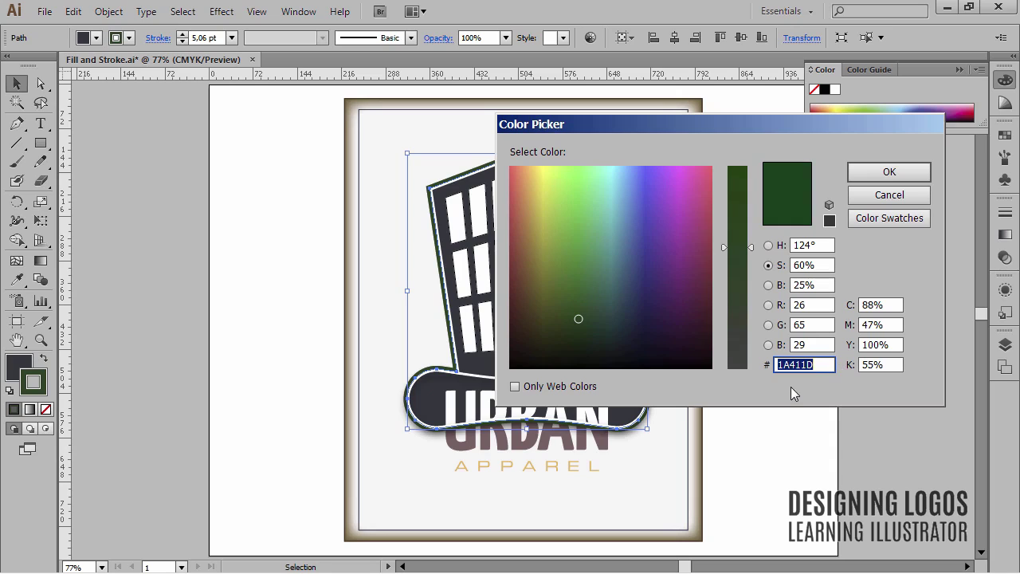
{"action": "left_click", "coordinate": [880, 196]}
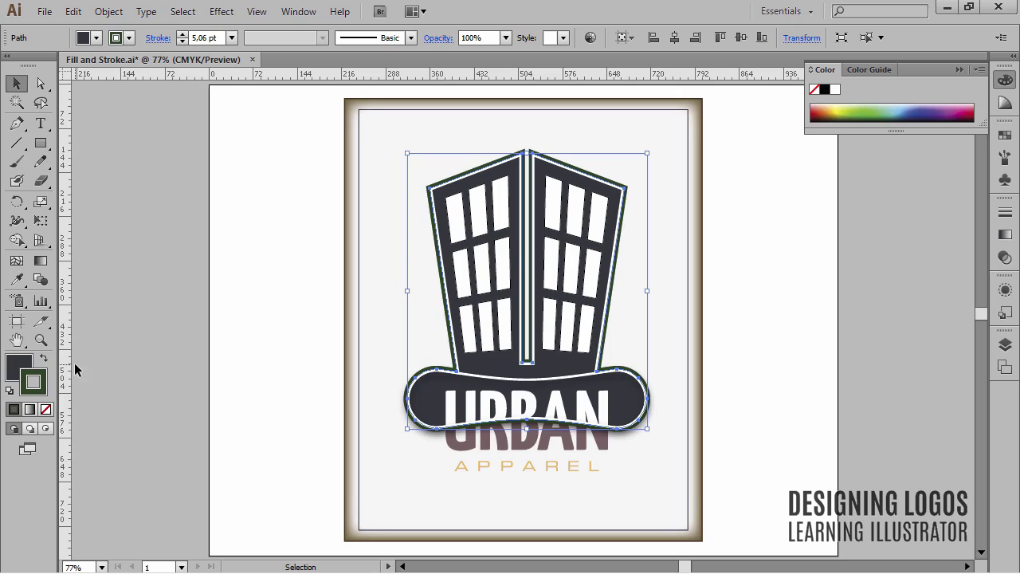
- Paste 1A411D as the building's fill colour, then deselect the logo
{"action": "left_click", "coordinate": [21, 370]}
{"action": "double_click", "coordinate": [21, 370]}
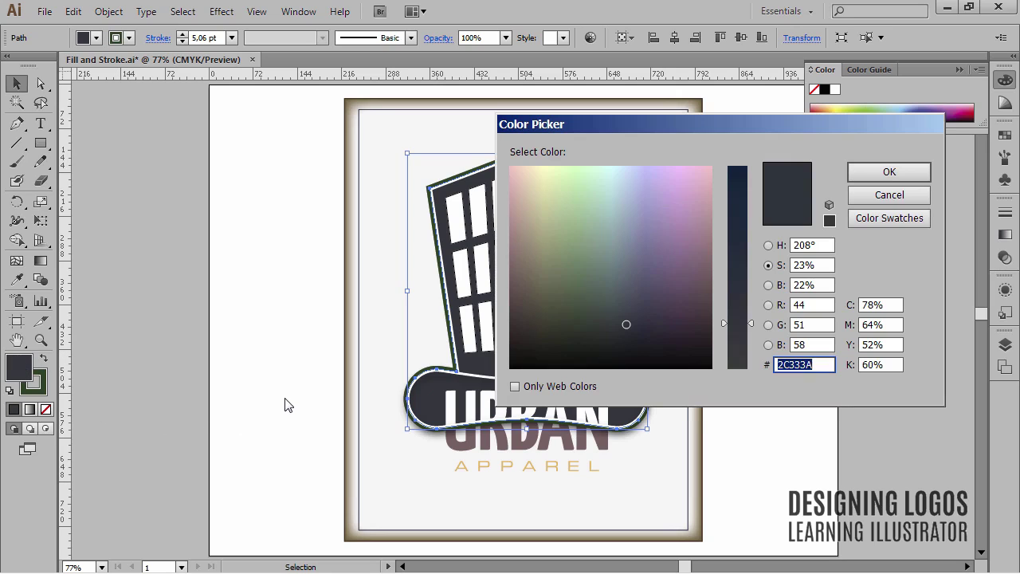
{"action": "key", "text": "ctrl+v"}
{"action": "left_click", "coordinate": [897, 174]}
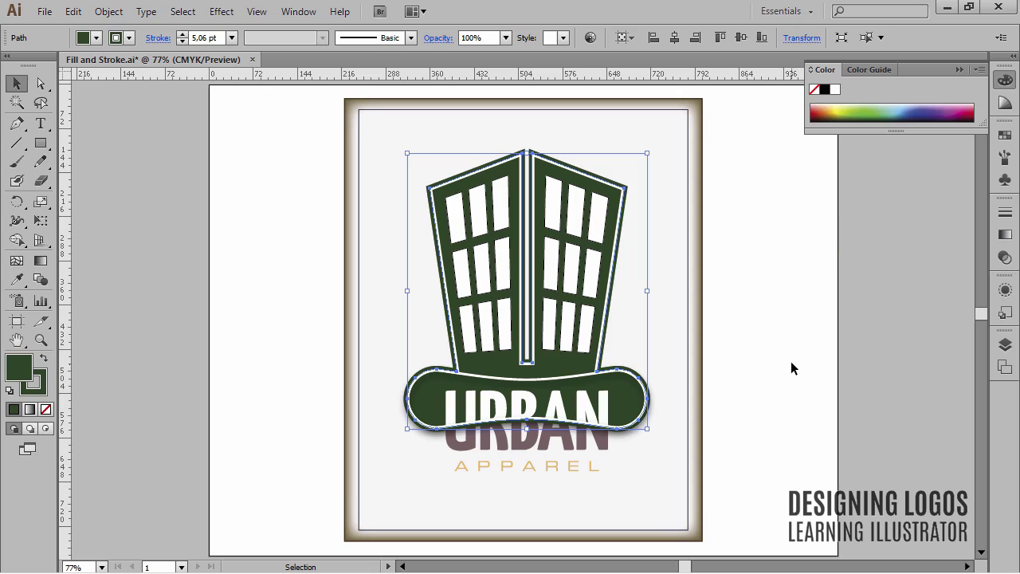
{"action": "left_click", "coordinate": [33, 391]}
{"action": "left_click", "coordinate": [22, 366]}
{"action": "left_click", "coordinate": [741, 401]}
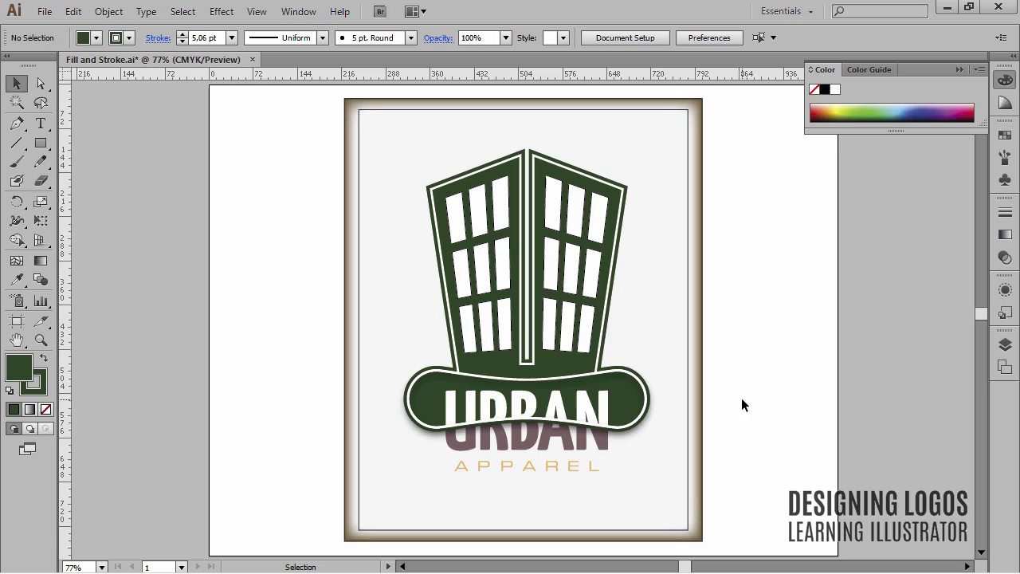
- Use the Eyedropper to copy the building's dark green look onto the lower URBAN text
{"action": "left_click", "coordinate": [604, 445]}
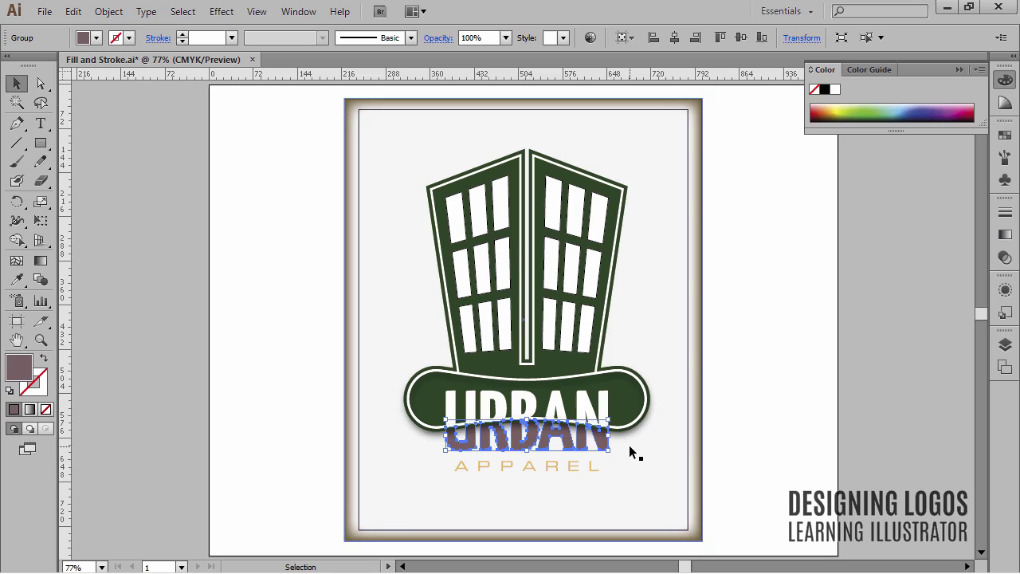
{"action": "key", "text": "i"}
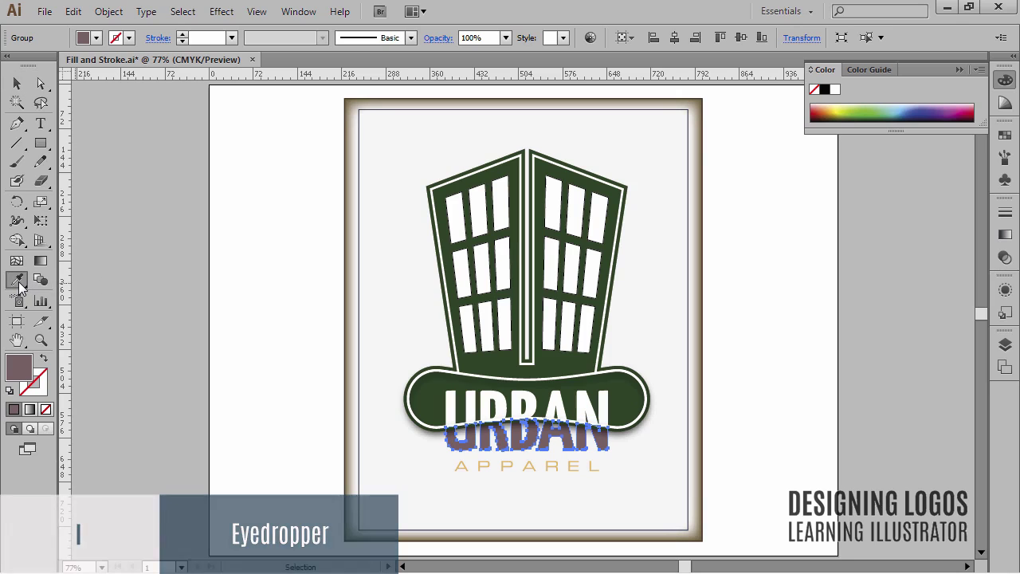
{"action": "left_click", "coordinate": [18, 283]}
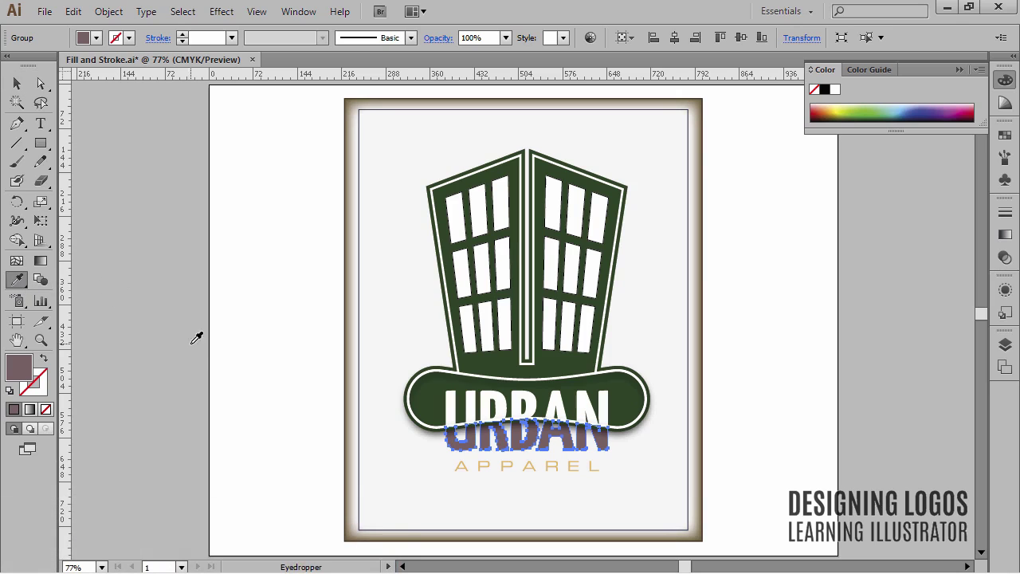
{"action": "left_click", "coordinate": [500, 359]}
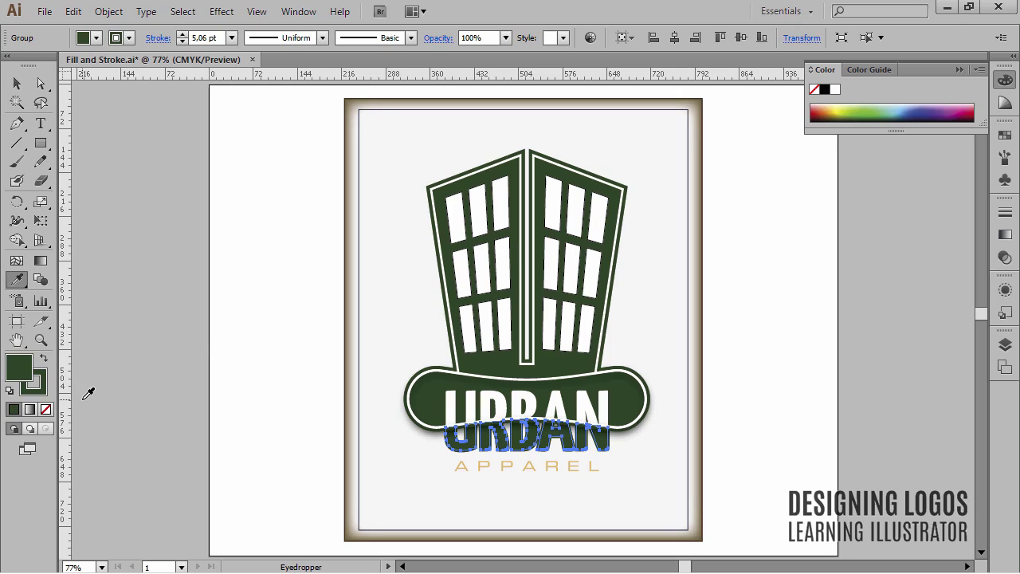
- Set the URBAN text's stroke to None and deselect it
{"action": "left_click", "coordinate": [42, 388]}
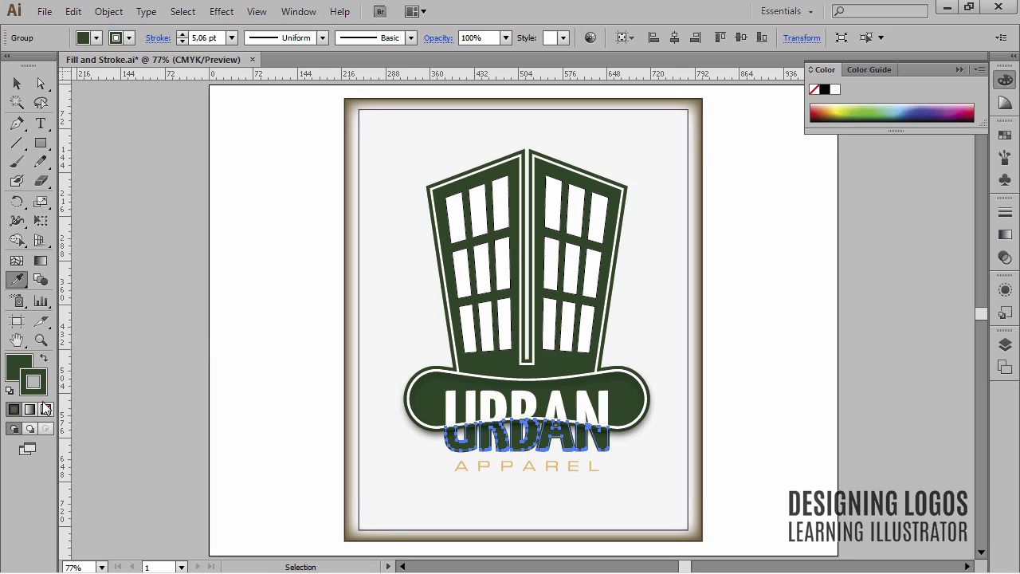
{"action": "key", "text": "slash"}
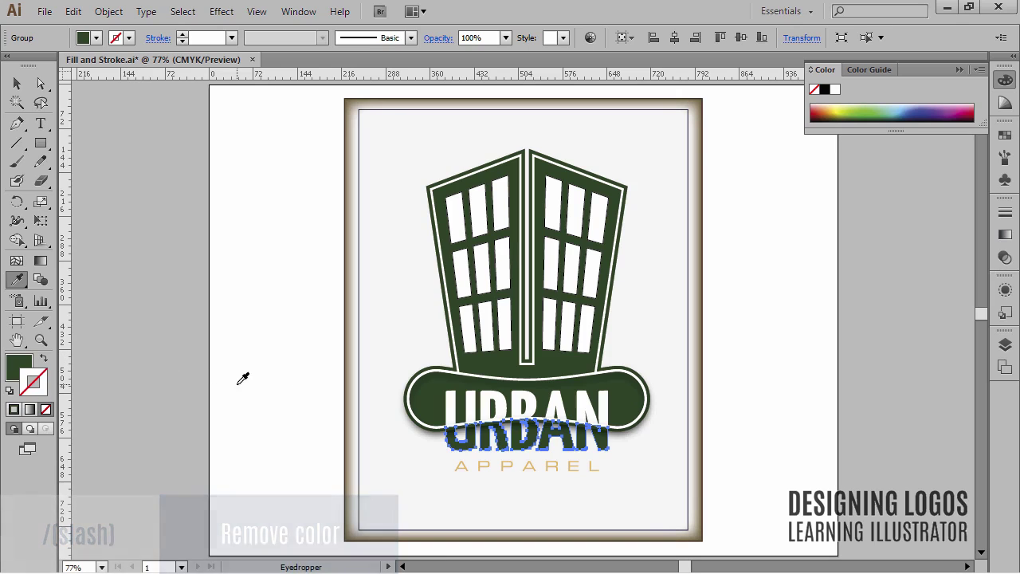
{"action": "left_click", "coordinate": [313, 392], "text": "ctrl"}
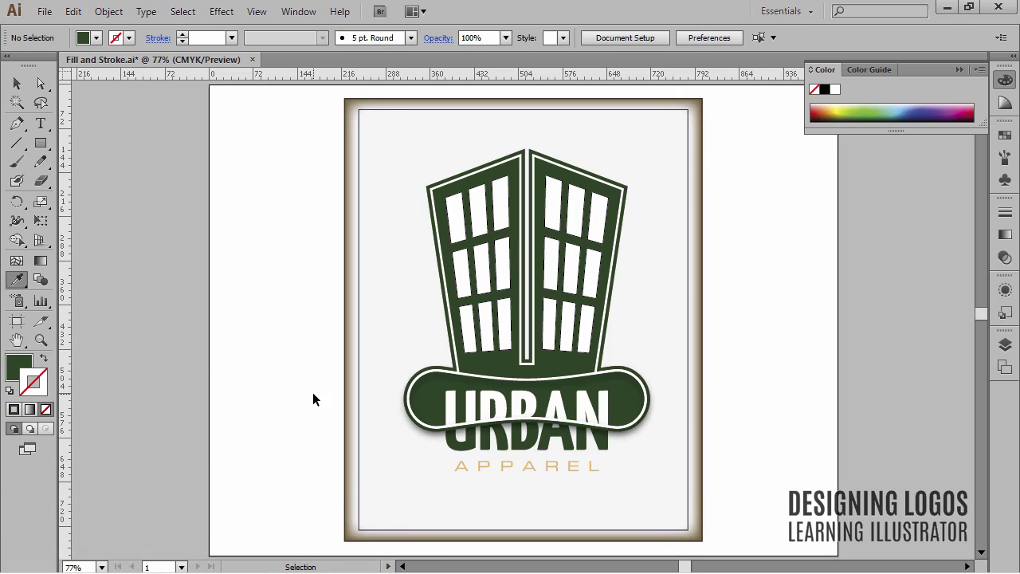